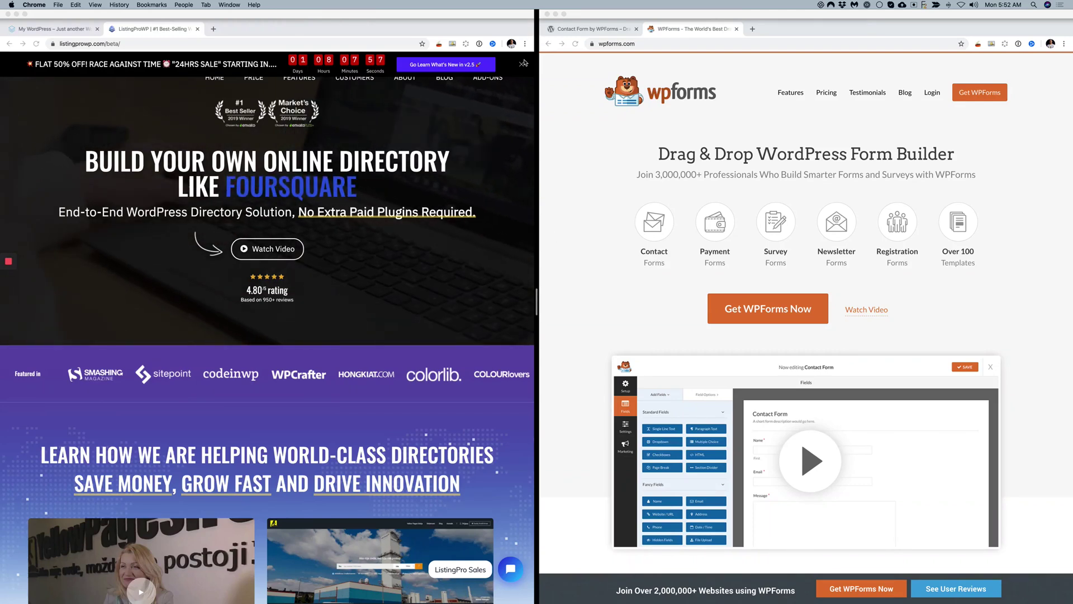
Dismiss the ListingPro sale banner and open the demo site's WordPress admin Dashboard.
left_click(525, 63)
left_click(521, 64)
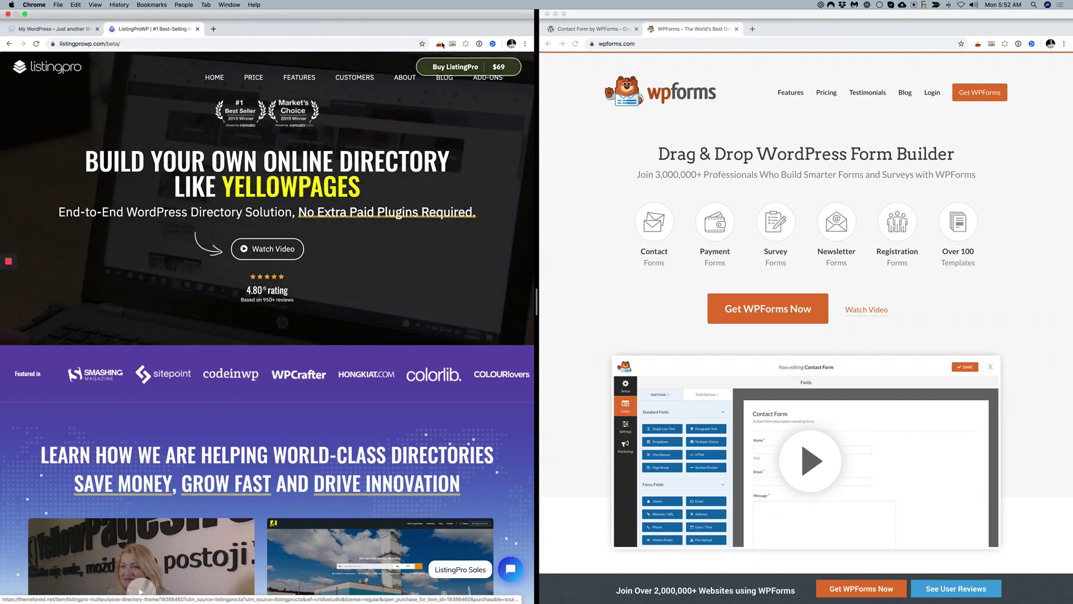
left_click(42, 30)
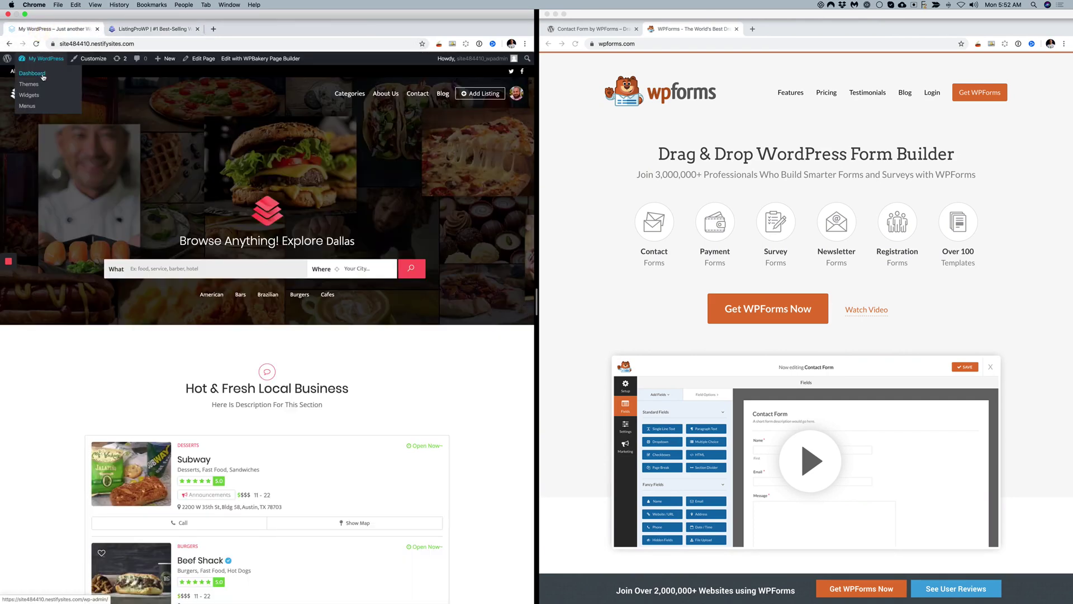
left_click(43, 76)
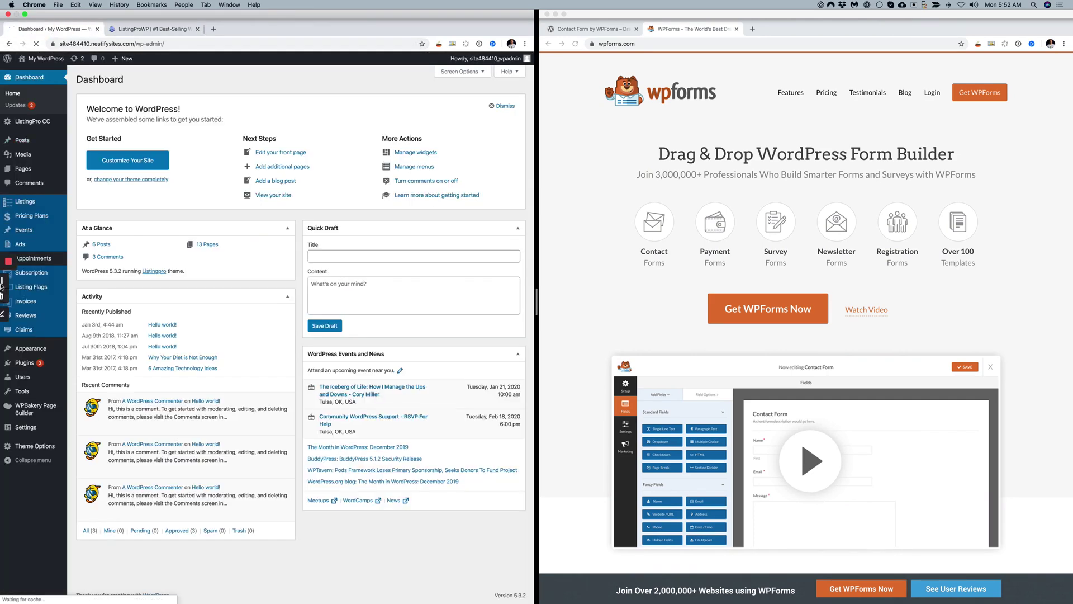
Search Add Plugins for 'wpform' and install the Contact Form by WPForms plugin.
left_click(37, 365)
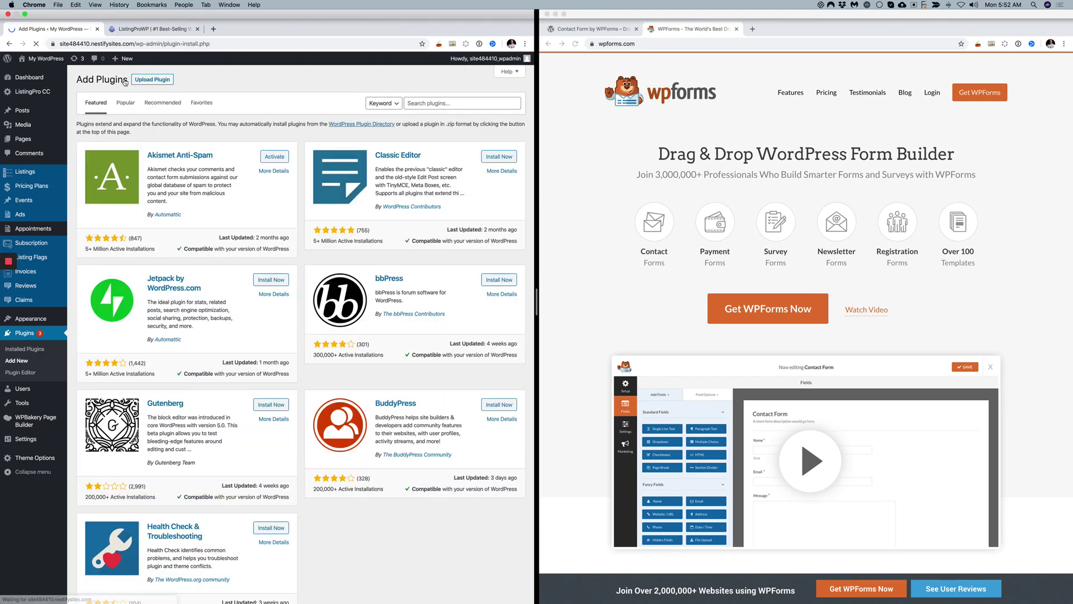
left_click(416, 104)
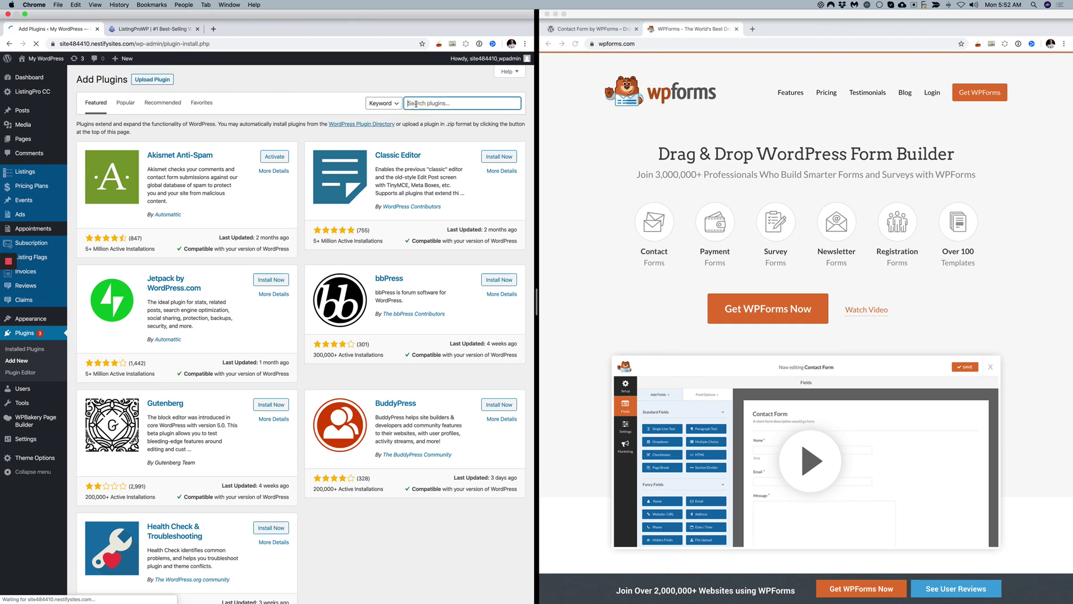
type("wpform")
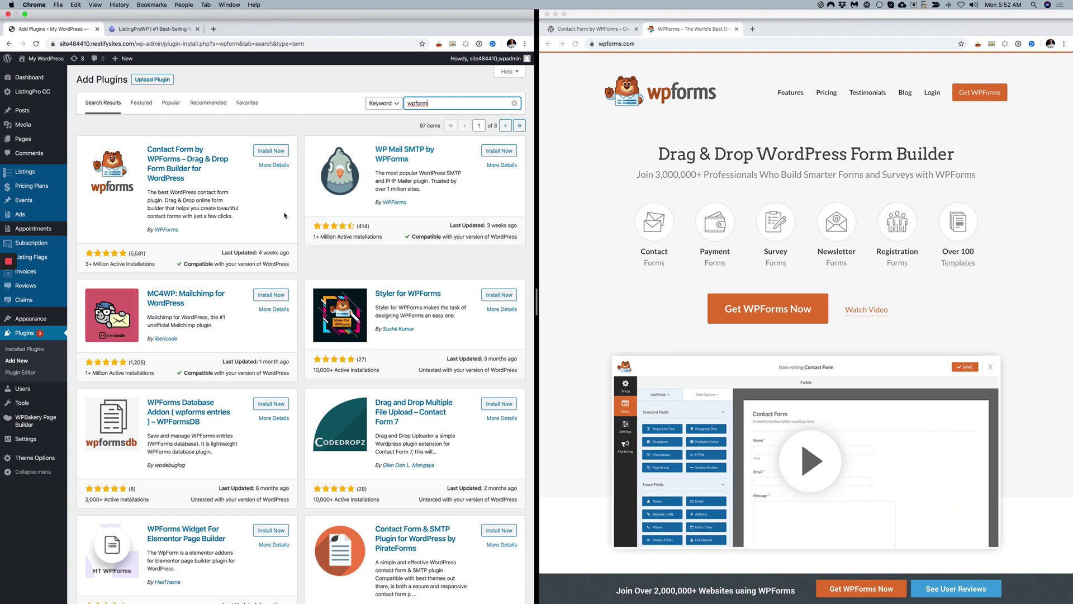
left_click(258, 148)
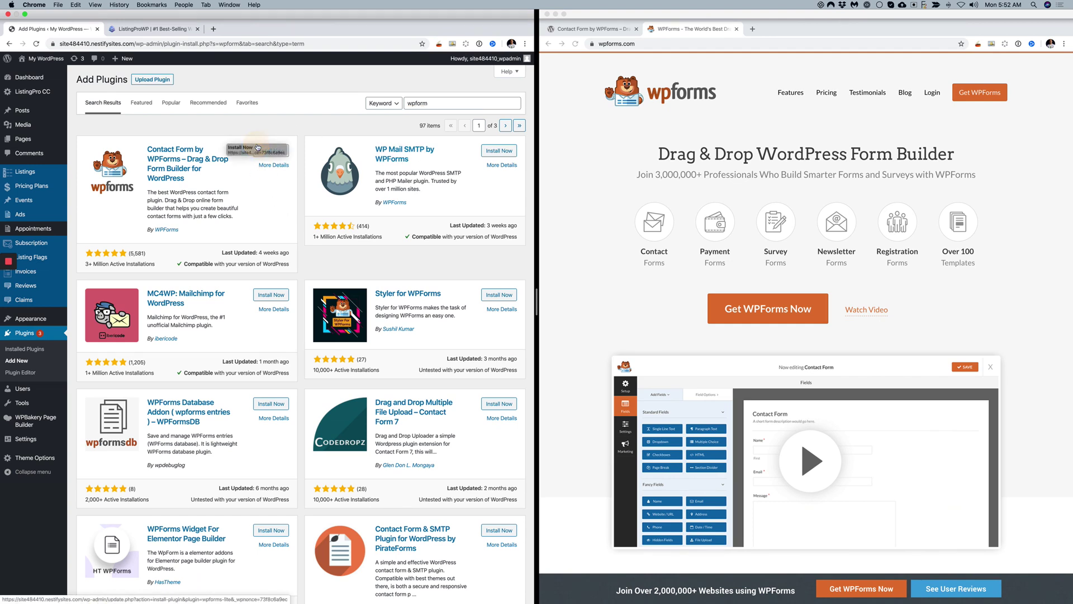
scroll(202, 163, "up", 3)
scroll(202, 163, "left", 3)
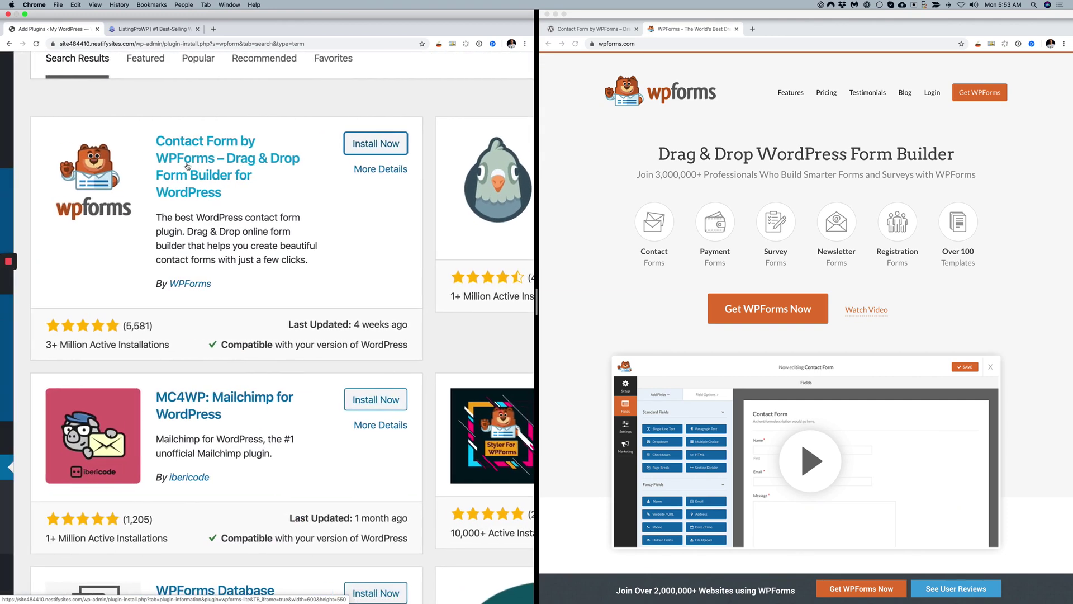
left_click(404, 150)
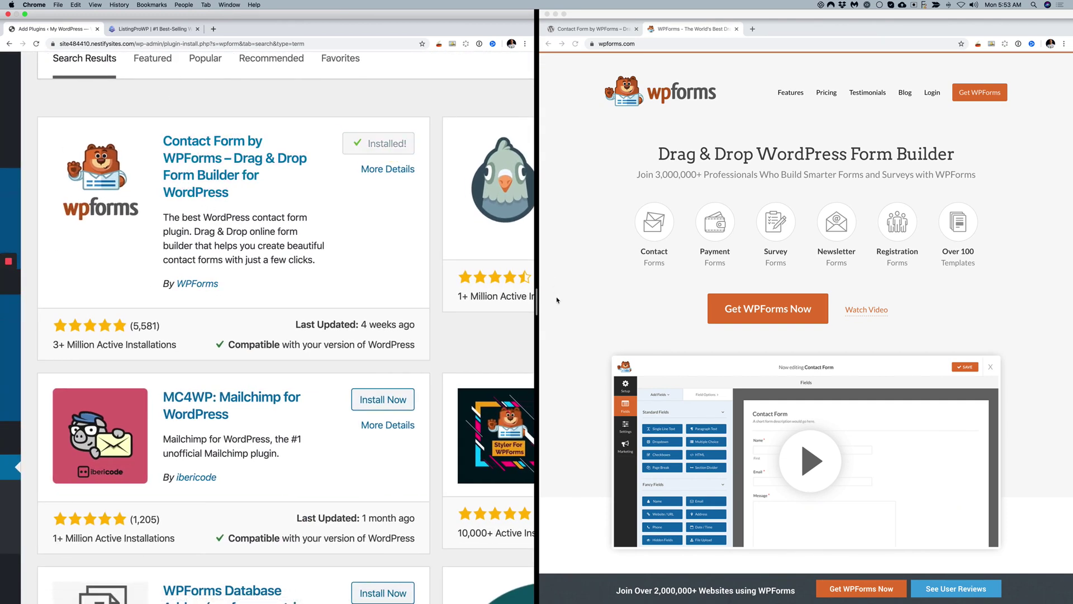
scroll(439, 319, "down", 5)
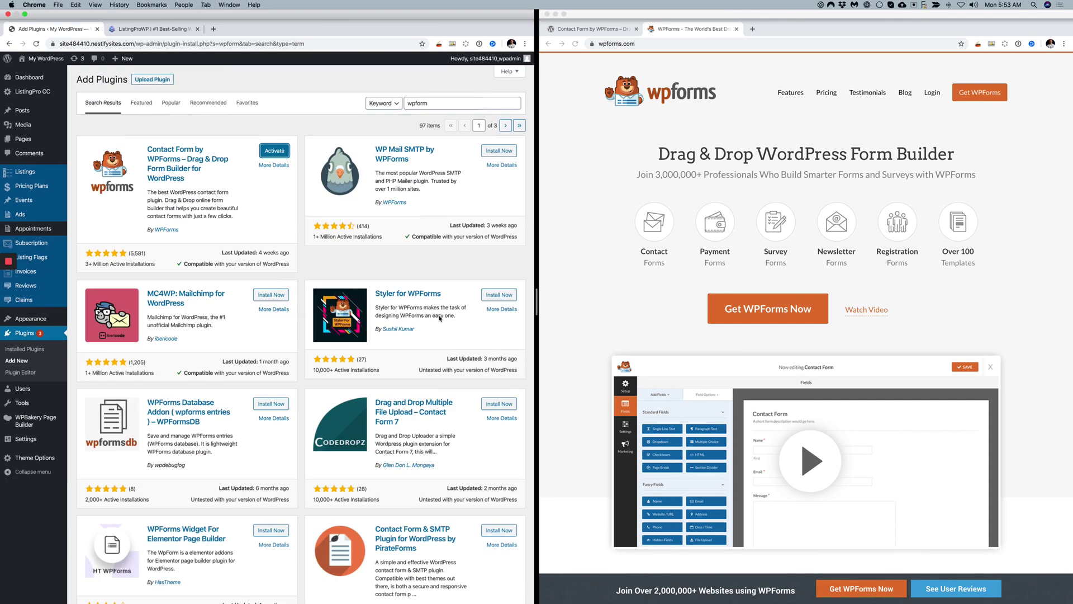
Activate WPForms and start a first form named 'Contact Form'.
left_click(269, 150)
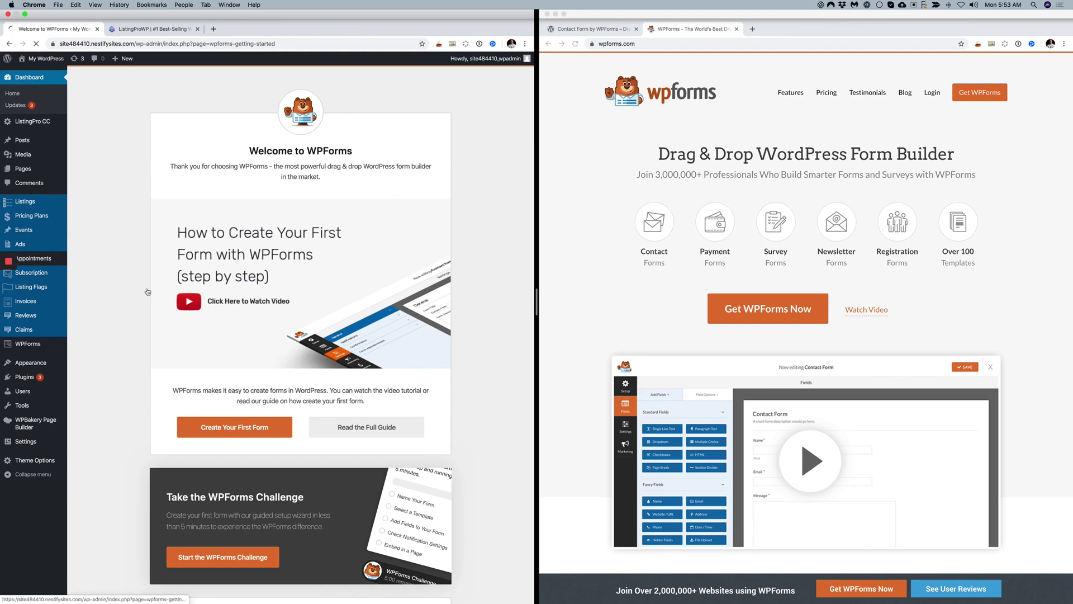
left_click(222, 426)
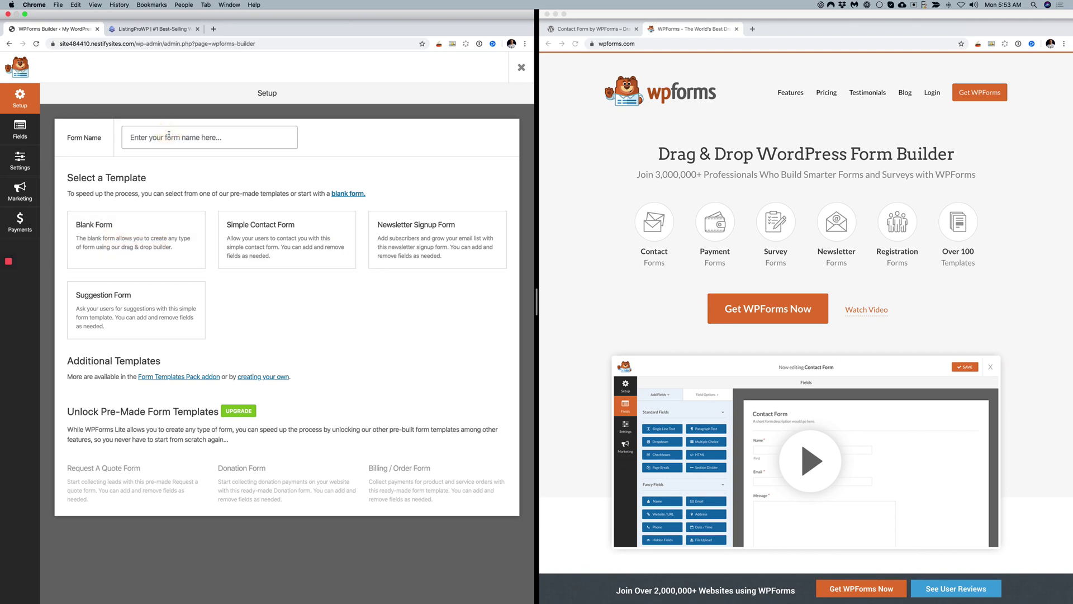
type("Contact Form")
mouse_move(156, 244)
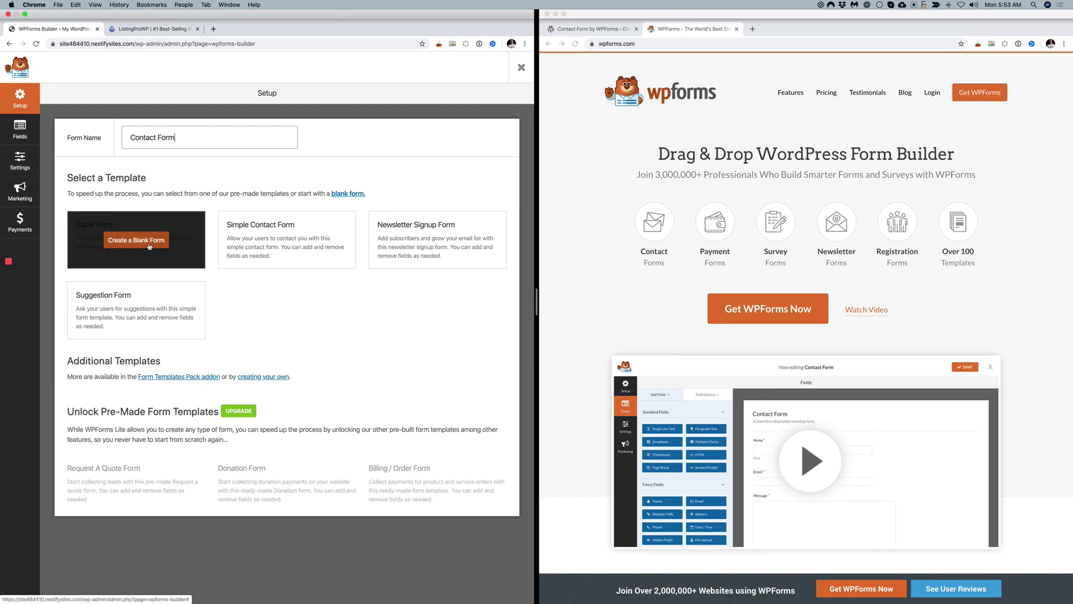
mouse_move(300, 241)
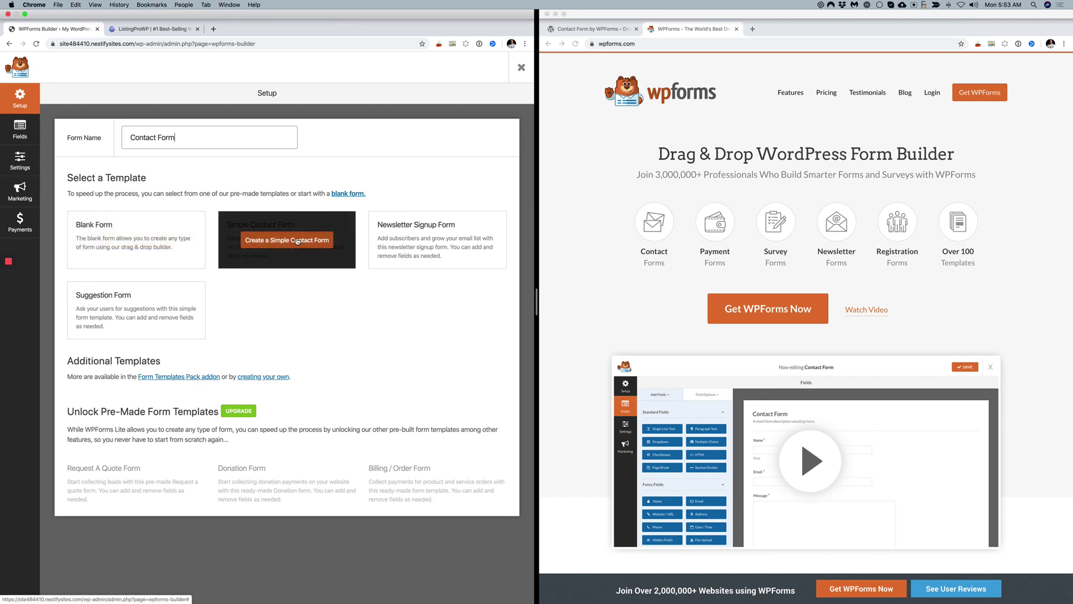
Build the form from the Simple Contact Form template, save it, and copy its embed shortcode.
left_click(285, 240)
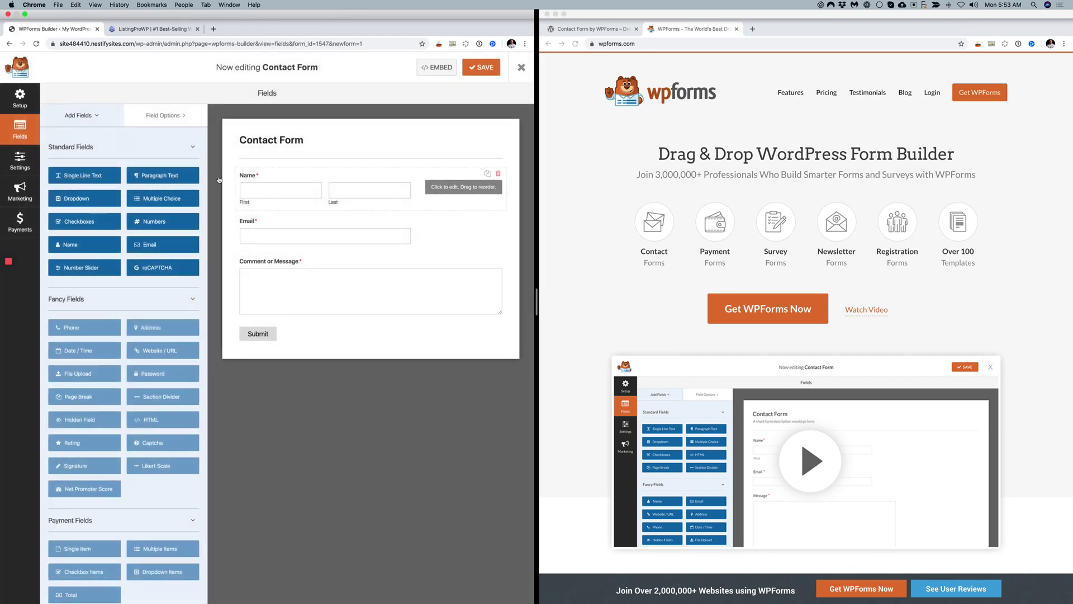
left_click(488, 68)
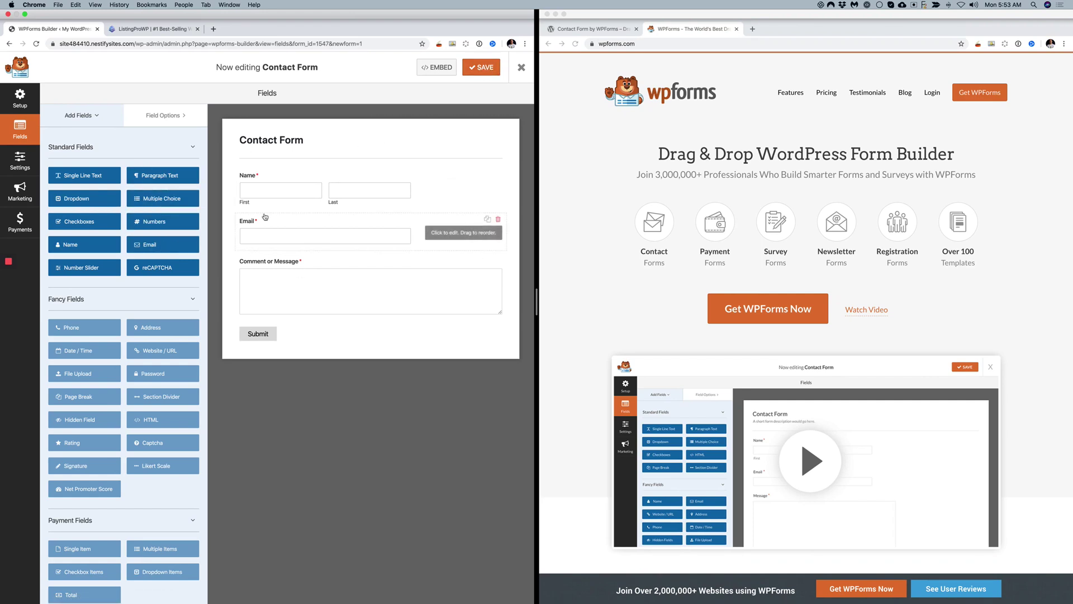
mouse_move(11, 284)
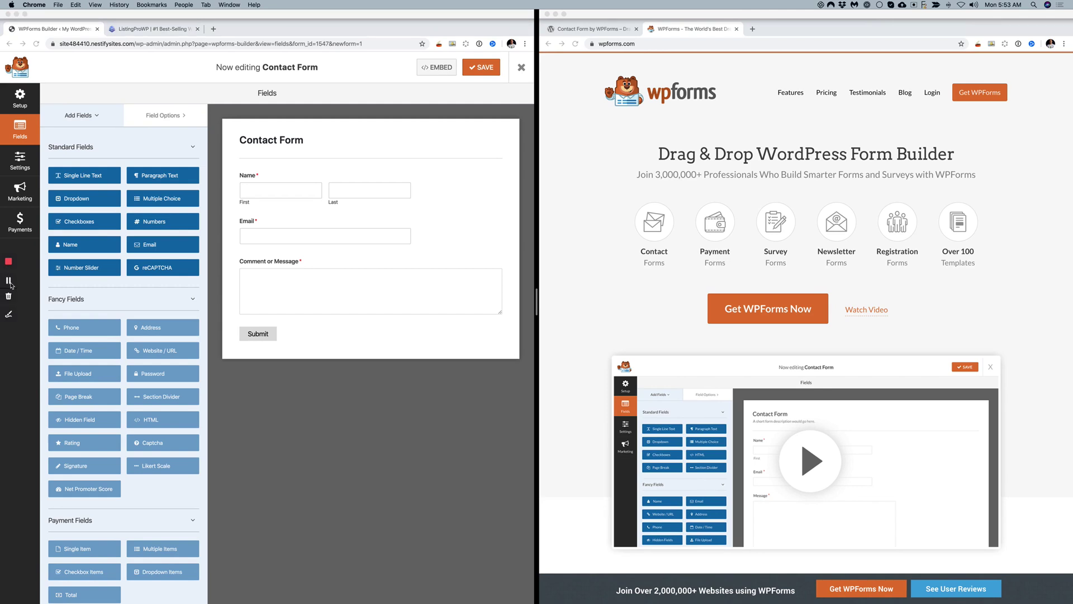
left_click(430, 70)
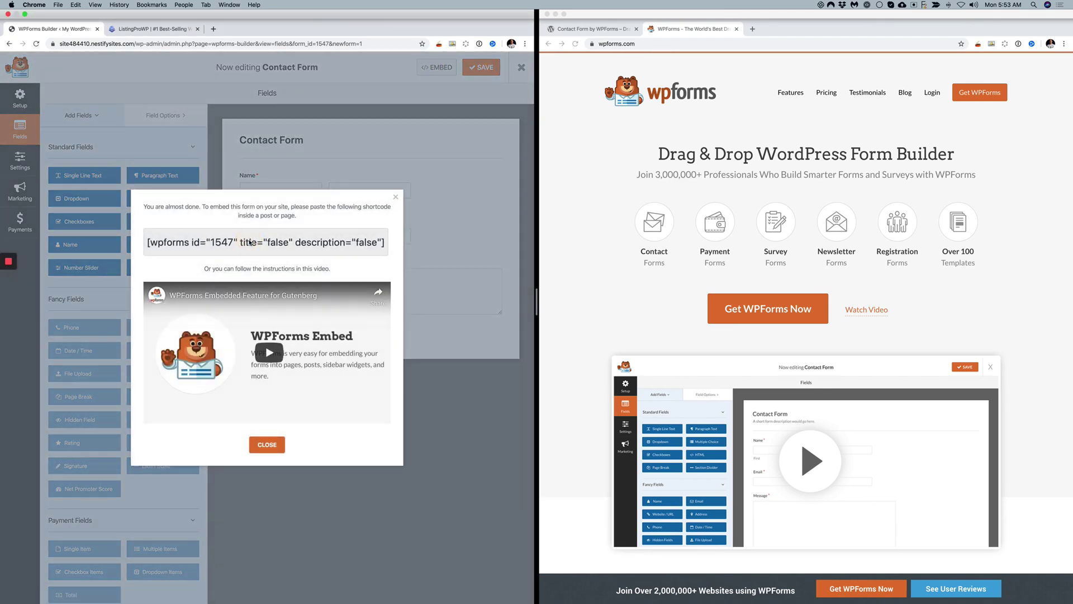
left_click(254, 250)
key("super+c")
right_click(256, 252)
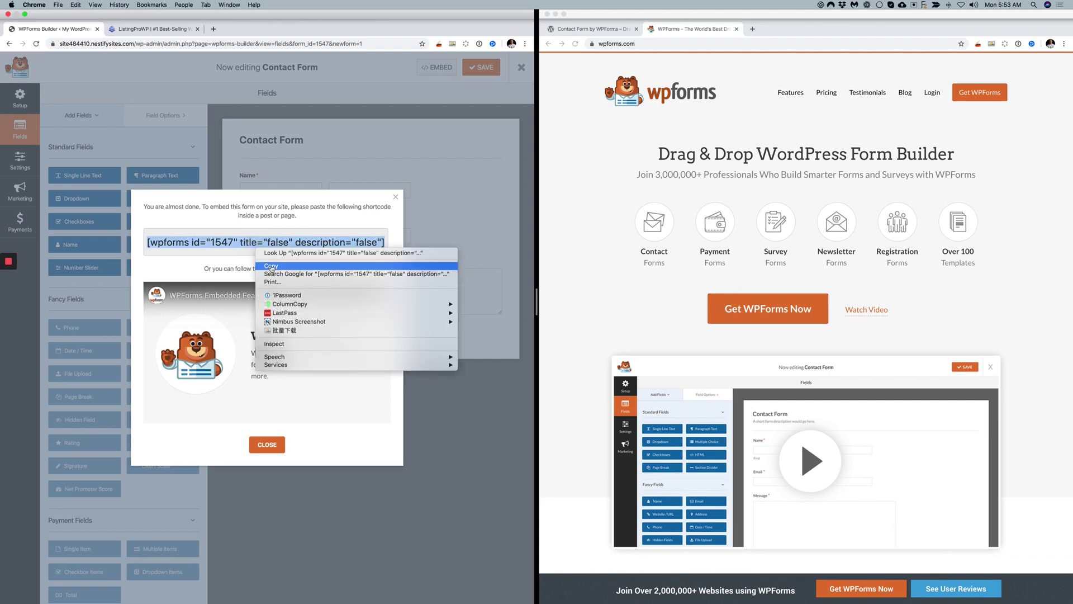
left_click(271, 266)
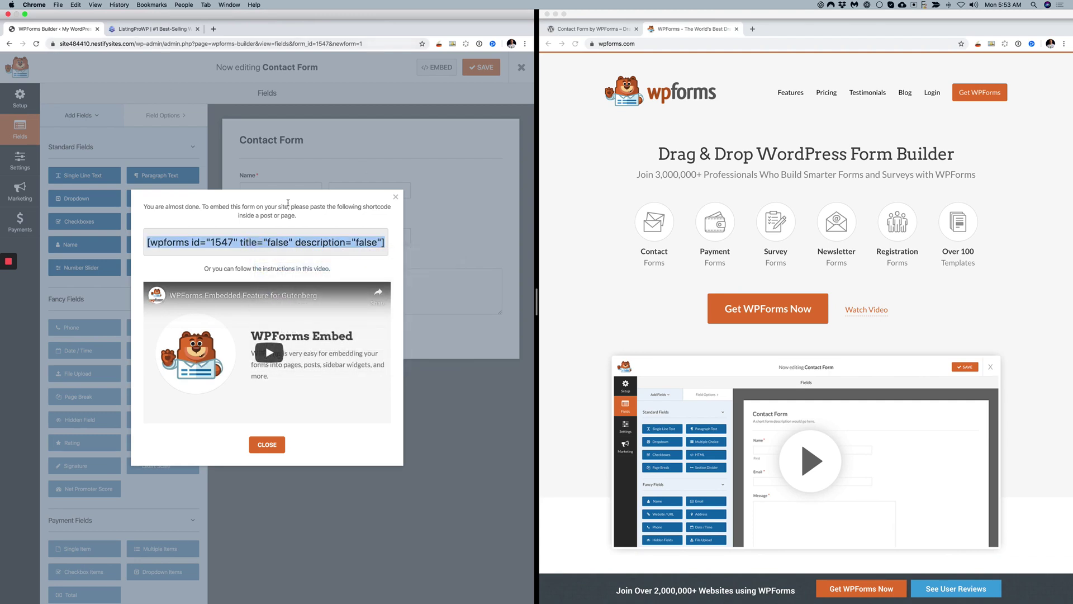
left_click(299, 162)
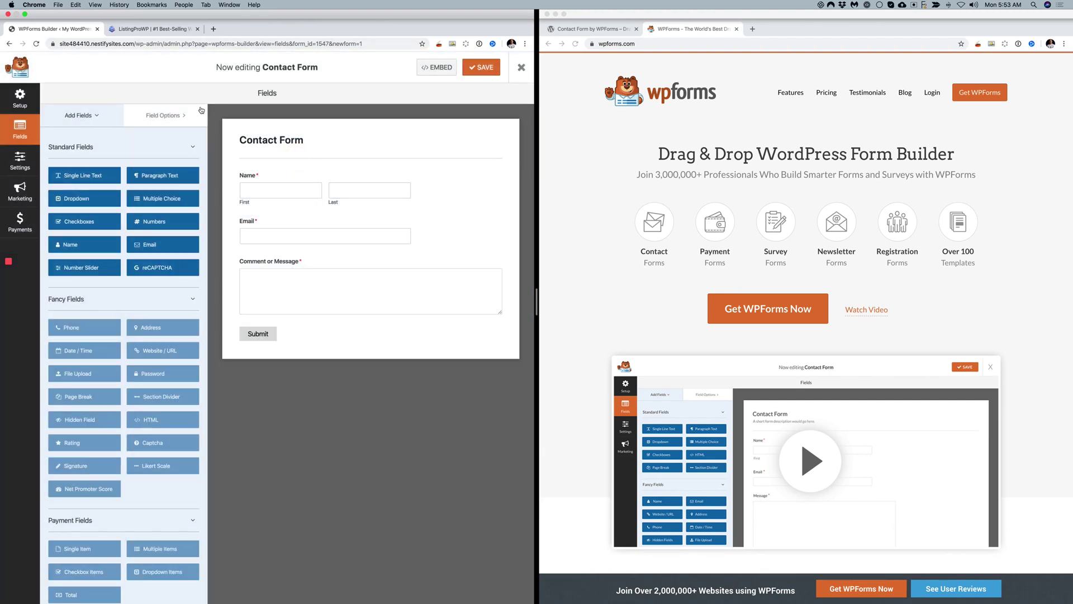
Leave the form builder and open ListingPro Theme Options > Contact Page settings.
left_click(521, 67)
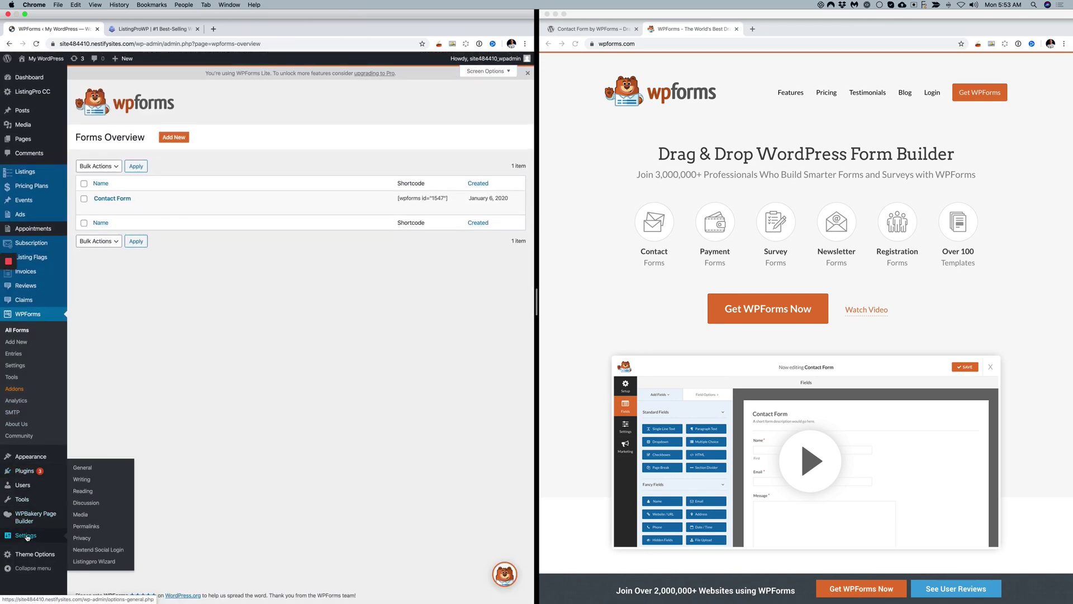
mouse_move(35, 553)
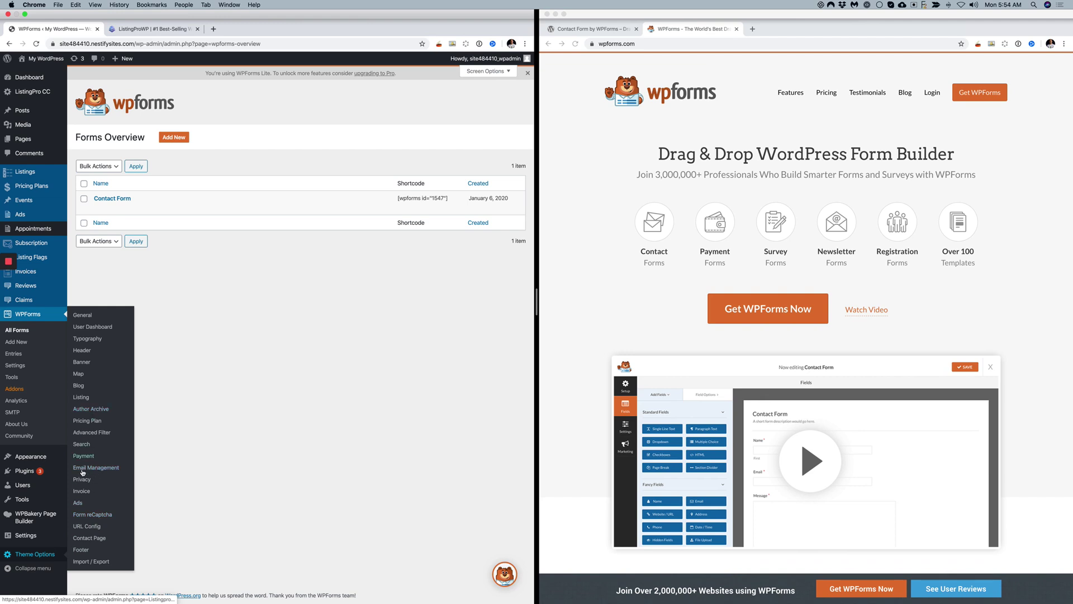
scroll(86, 536, "up", 5)
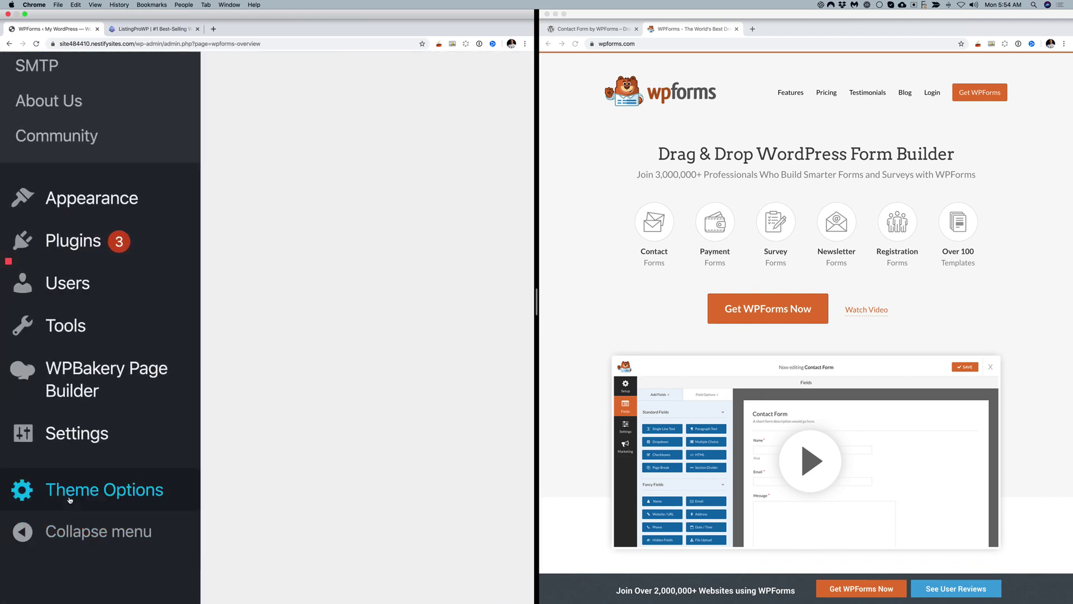
mouse_move(84, 489)
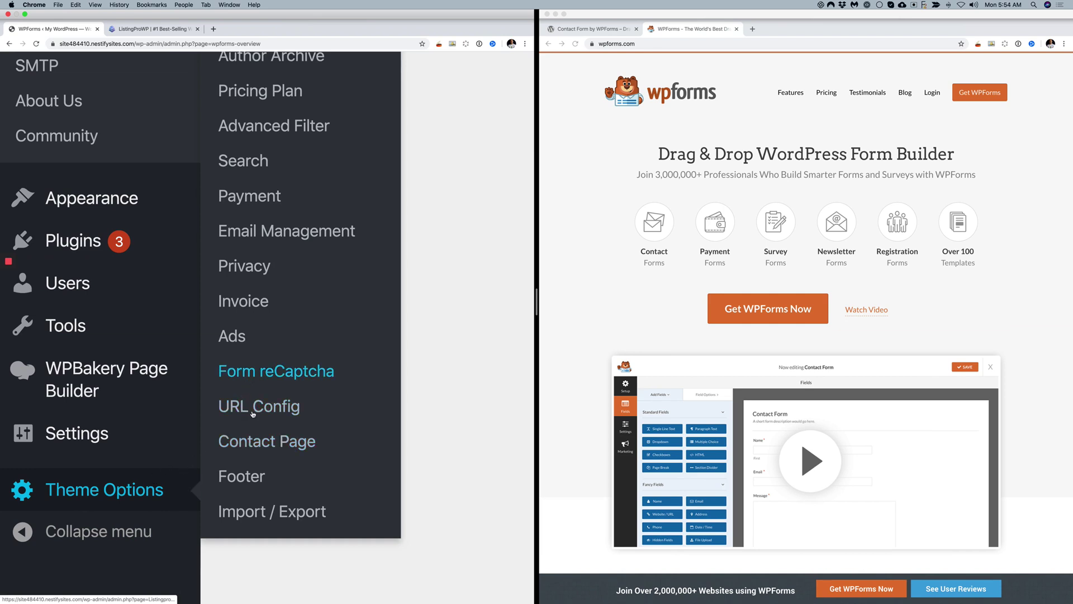
left_click(256, 446)
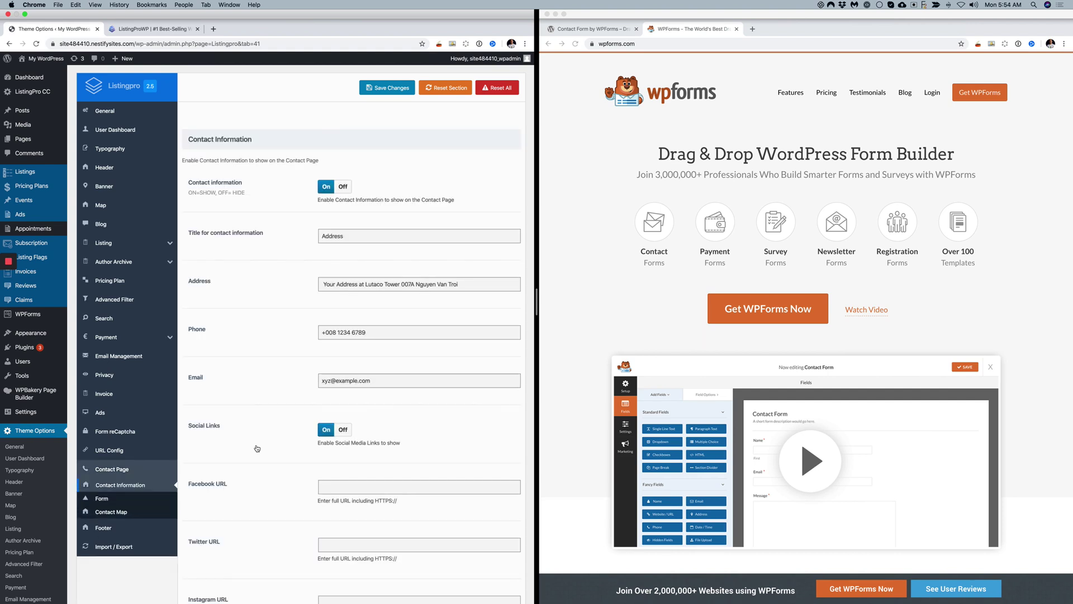
scroll(257, 448, "down", 1)
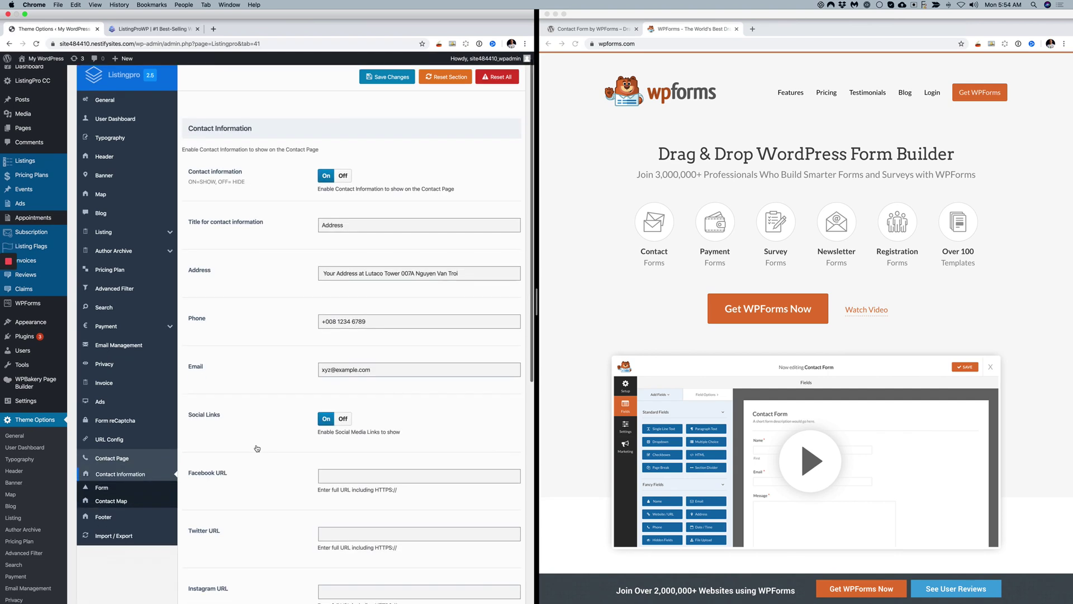
In the Contact Page Form section, set Contact Form Provider to WpForms Lite.
left_click(113, 488)
scroll(114, 488, "up", 5)
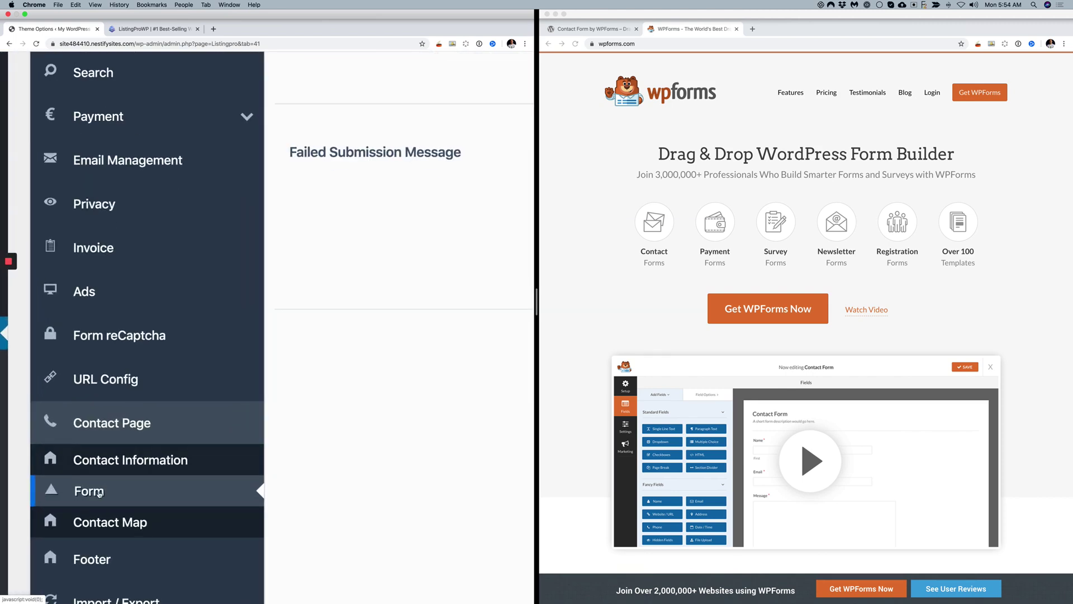
scroll(133, 484, "down", 5)
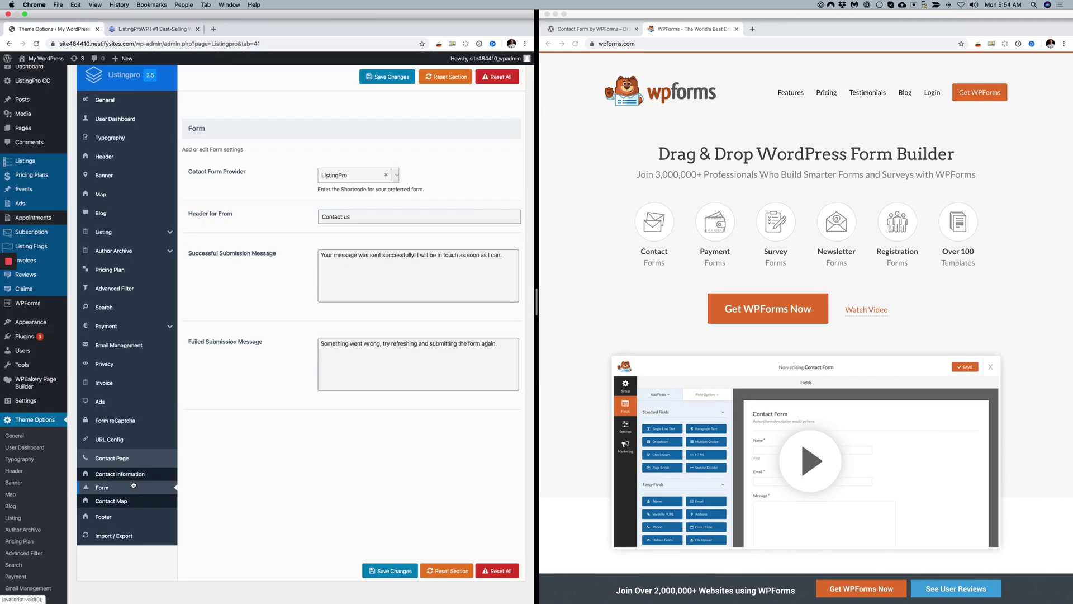
scroll(273, 177, "up", 5)
scroll(273, 177, "up", 3)
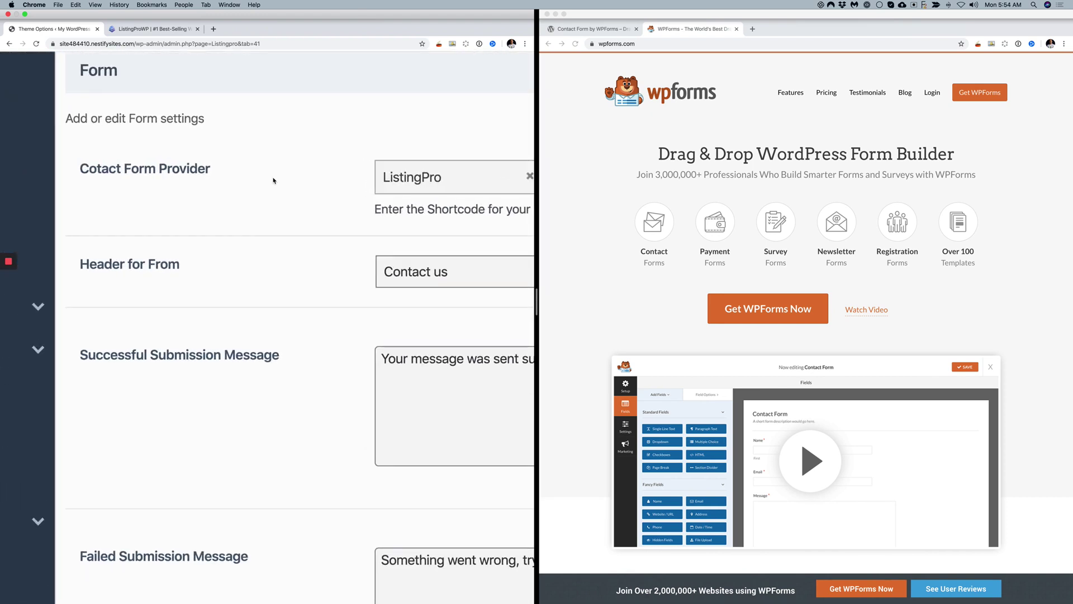
left_click(379, 177)
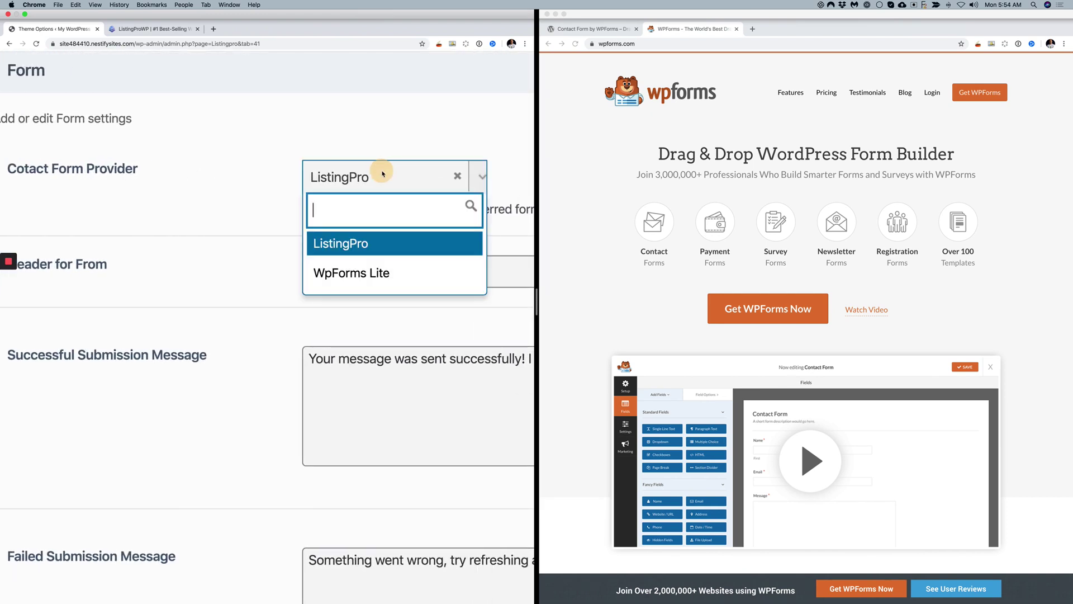
left_click(373, 272)
Paste the WPForms shortcode into the WpForms Lite field and save the changes.
scroll(374, 275, "down", 6)
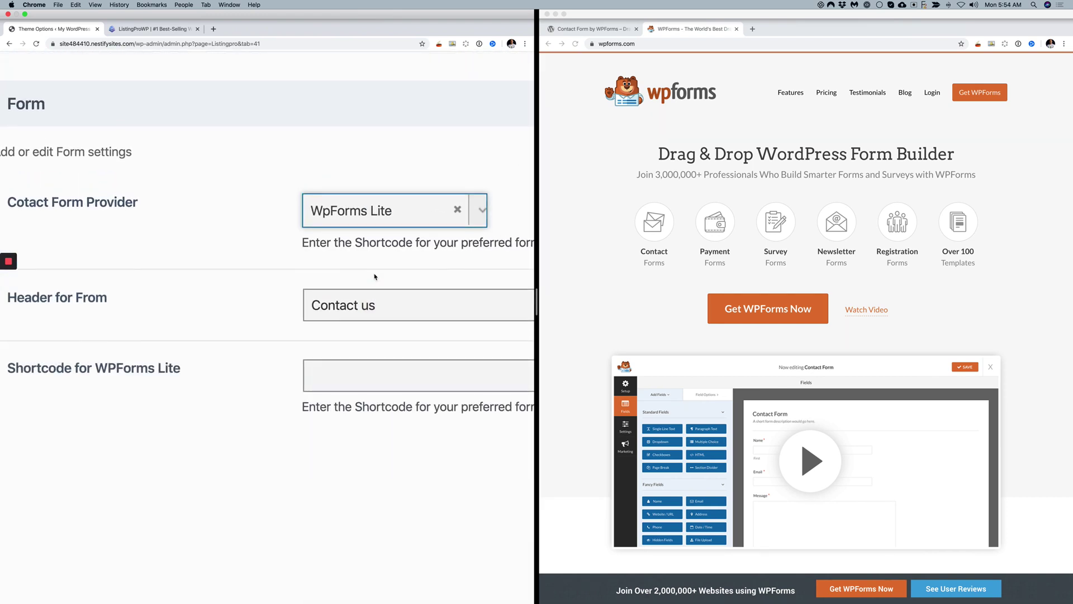
left_click(331, 262)
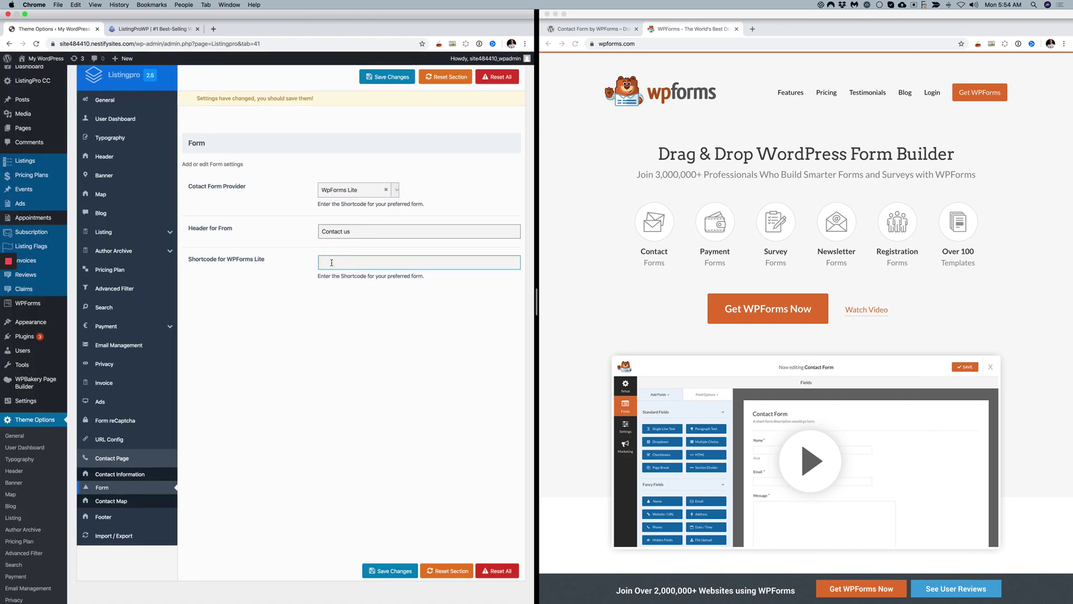
key("super+v")
scroll(431, 456, "down", 2)
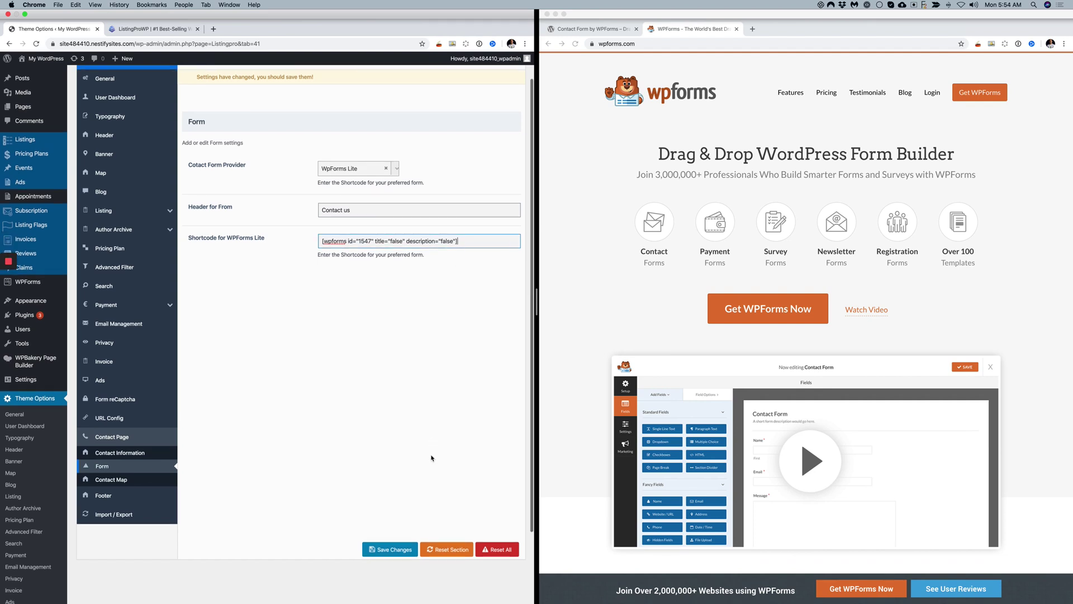
left_click(395, 550)
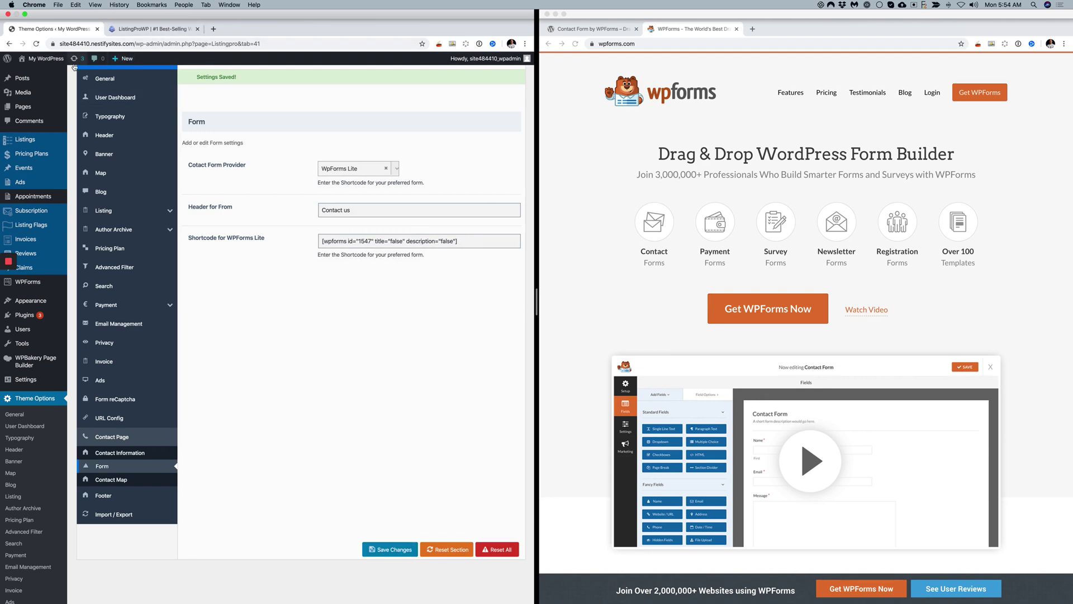
Visit the live site's Contact page and click into the new form's Name field.
left_click(41, 74, "super")
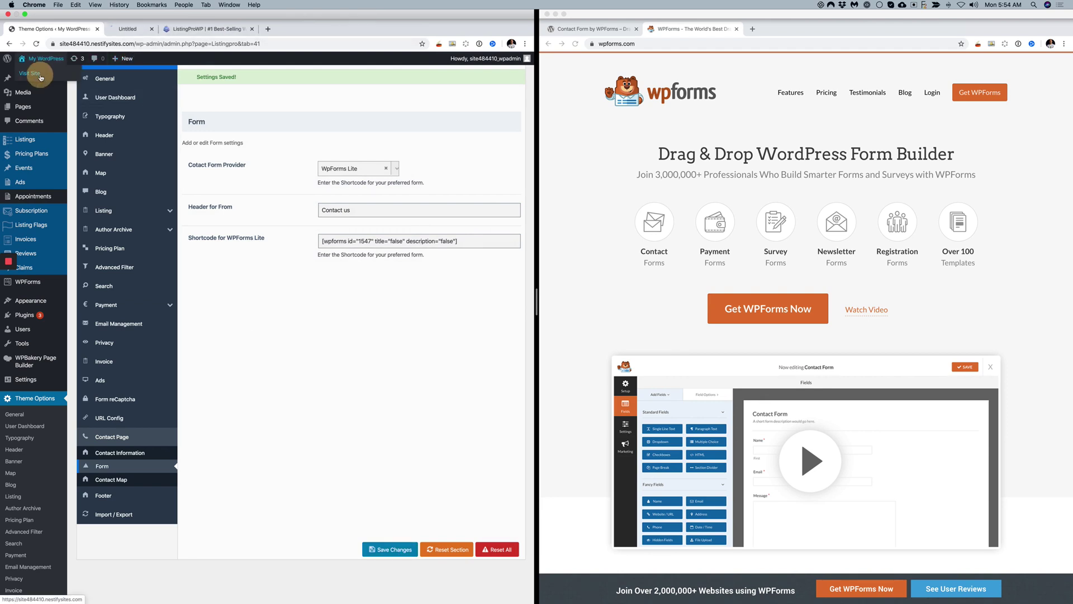
left_click(147, 30)
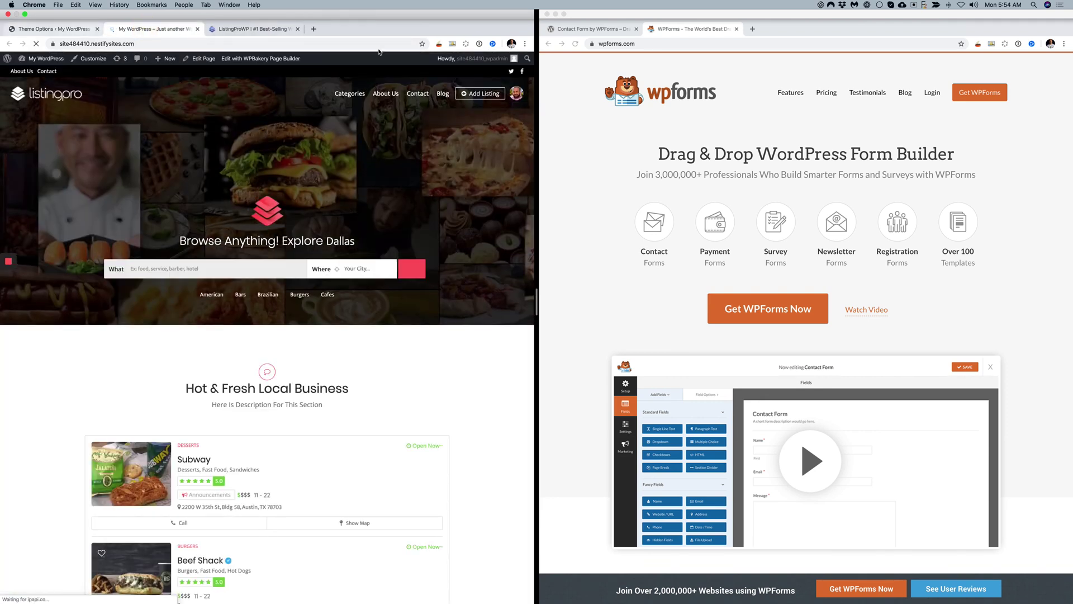
left_click(424, 94)
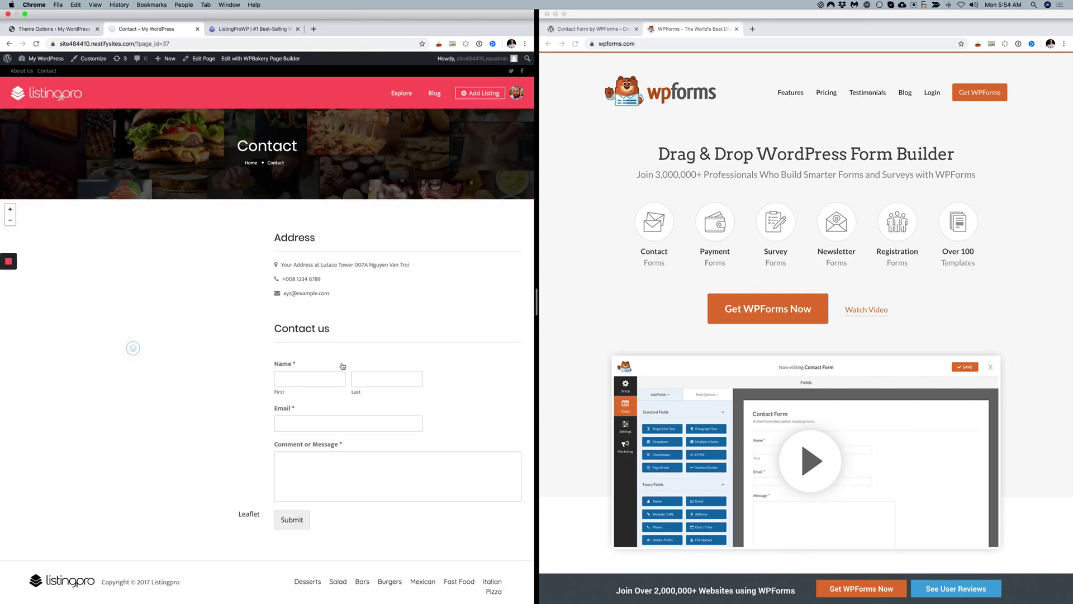
scroll(352, 391, "up", 5)
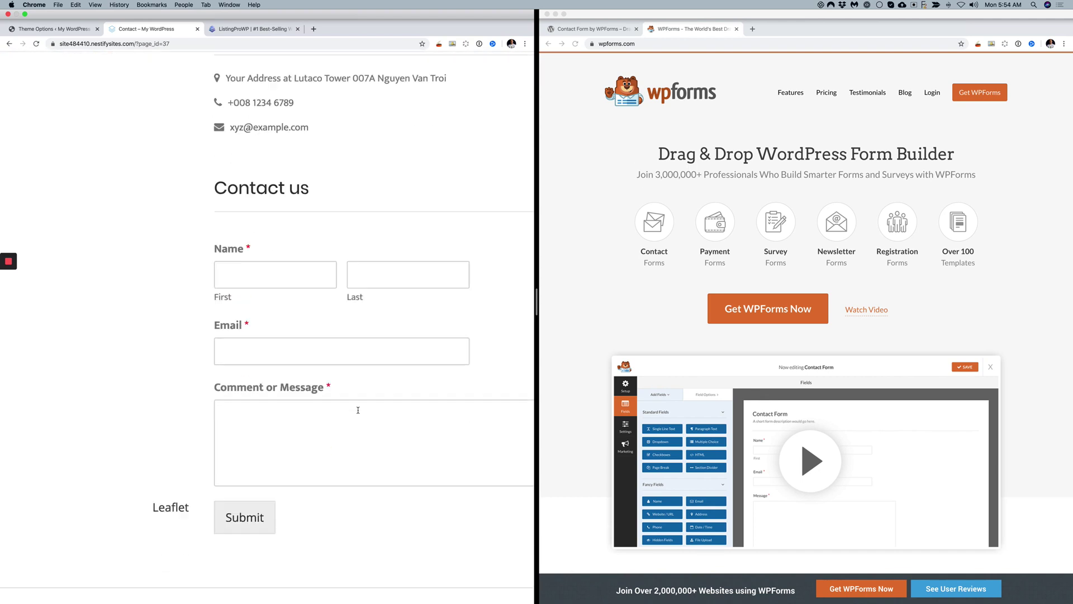
scroll(357, 410, "right", 5)
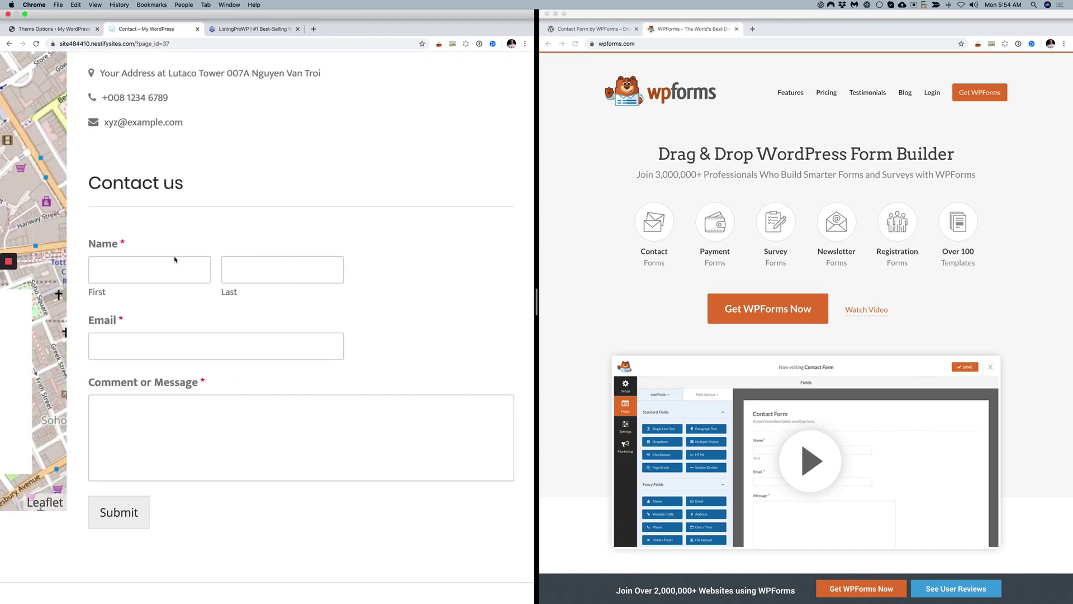
left_click(162, 268)
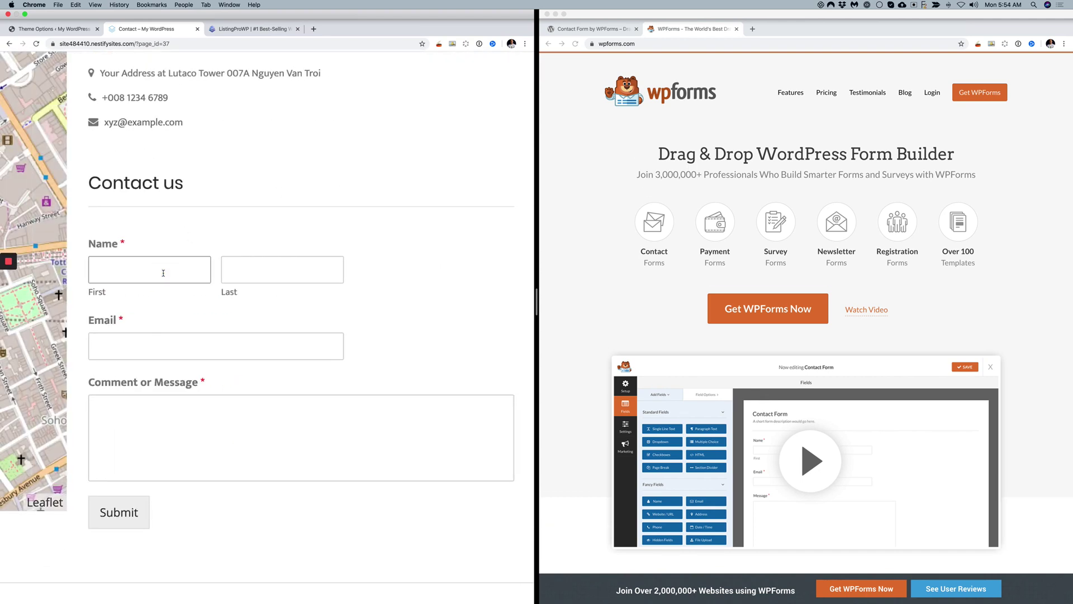
left_click(9, 281)
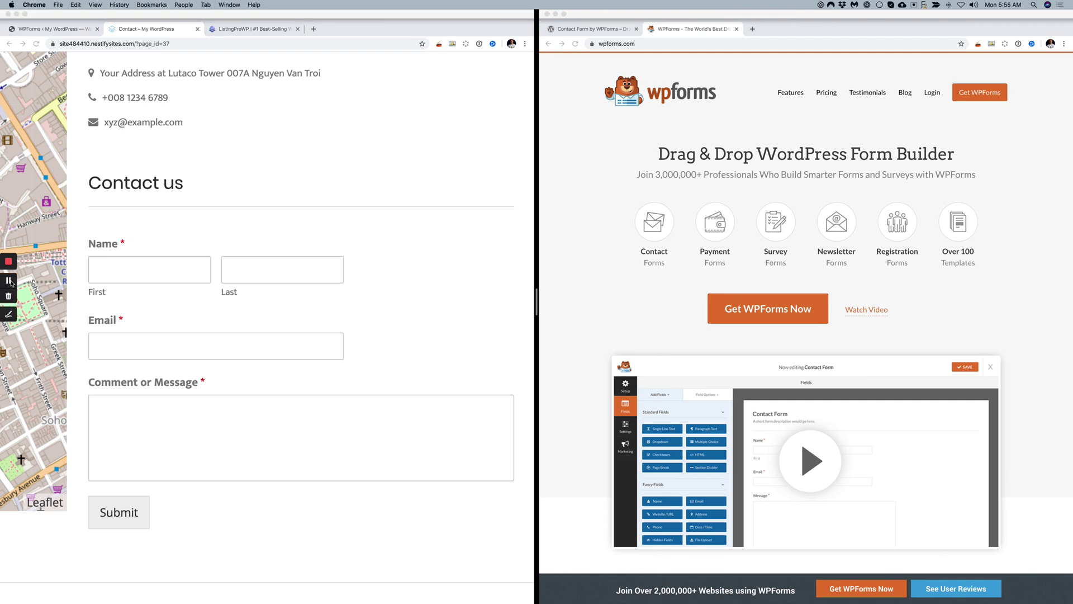